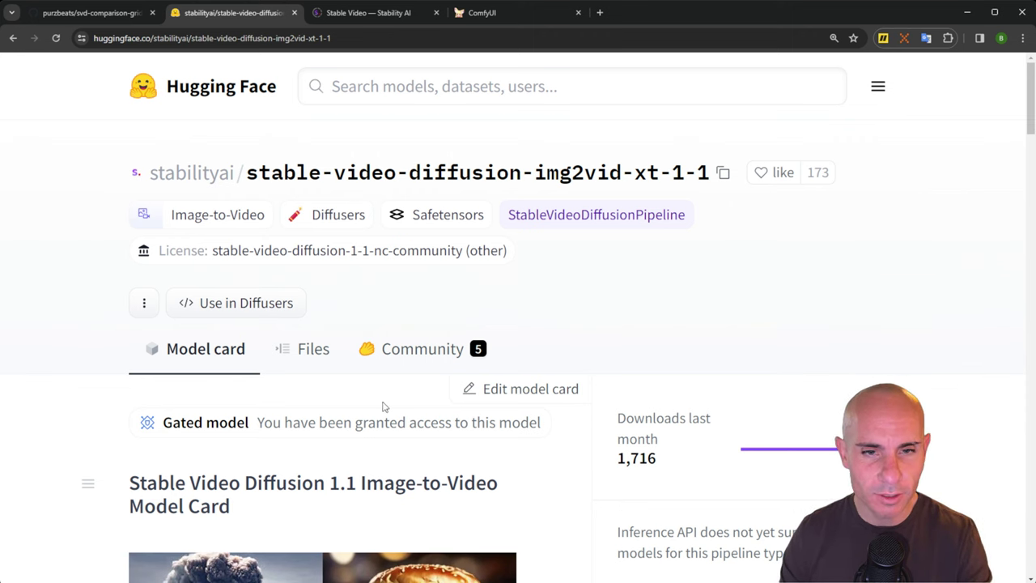
Scroll the SVD 1.1 model card past the example images to the Model Description.
scroll(384, 404, down, 5)
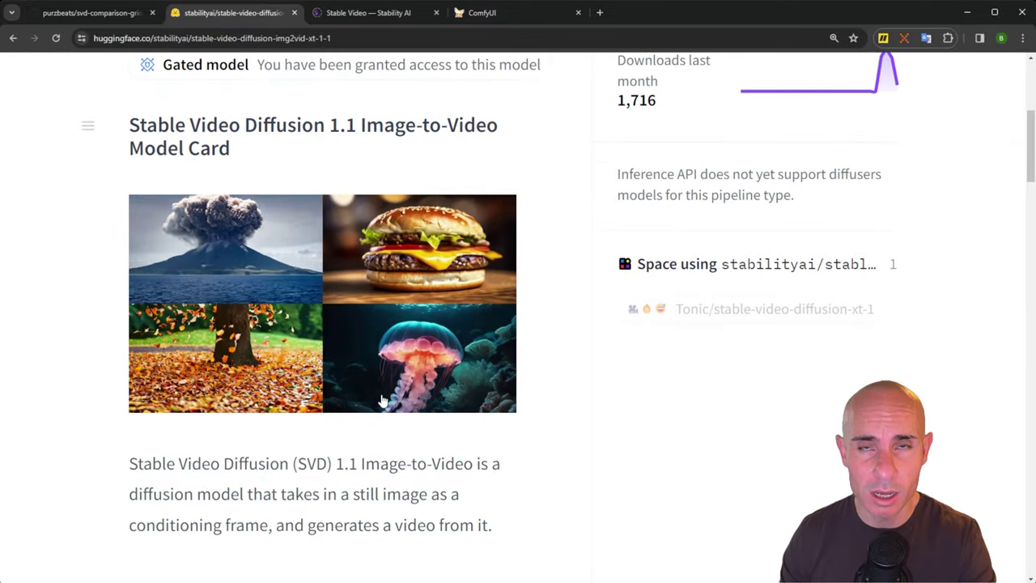
scroll(555, 451, down, 1)
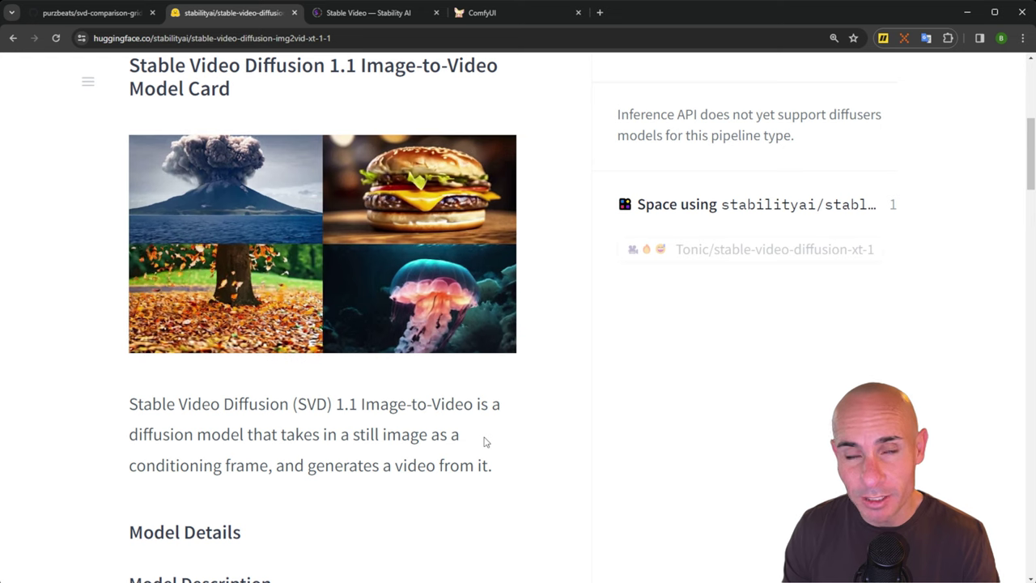
Highlight the training details: 25 frames at 1024x576, then 6FPS and Motion Bucket Id 127.
scroll(131, 213, down, 6)
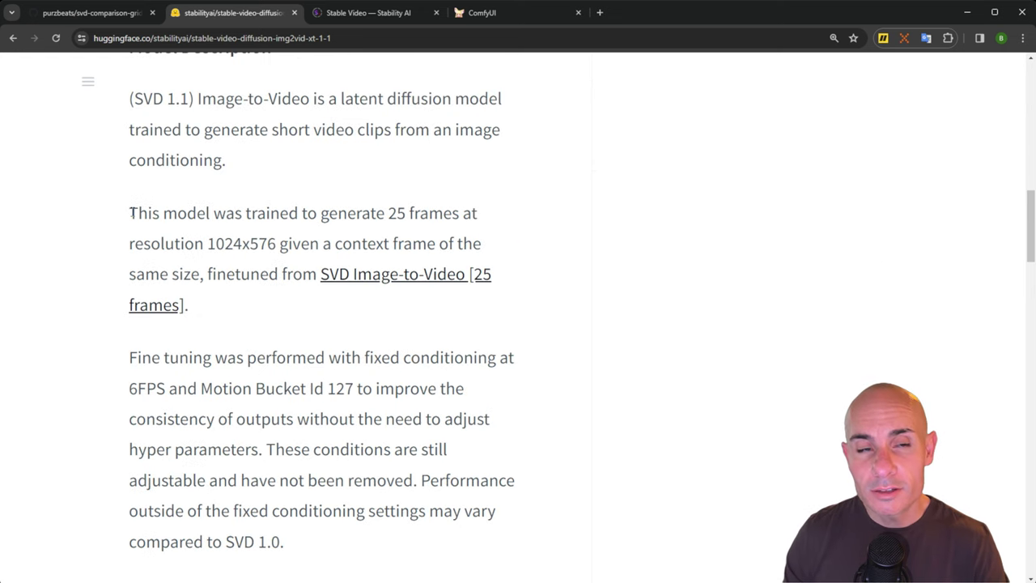
drag(131, 213, 278, 243)
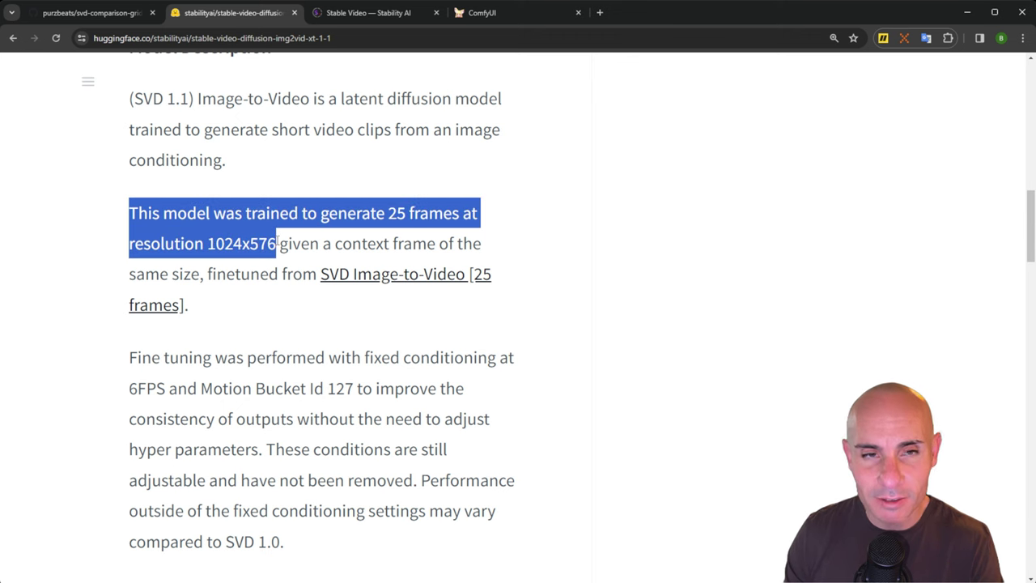
click(131, 268)
scroll(130, 269, down, 1)
drag(130, 269, 355, 269)
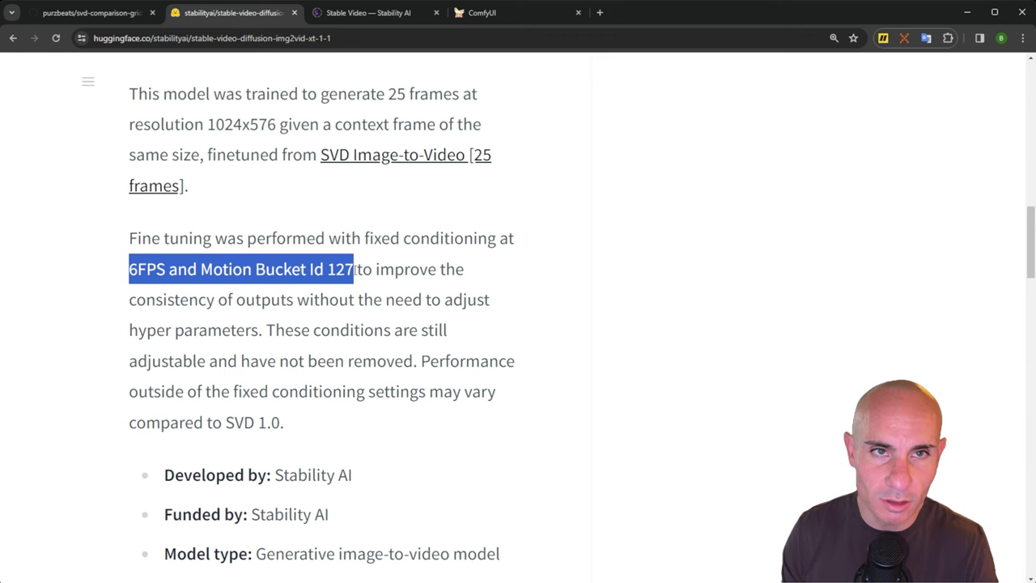
Return to the top of the model page and browse its Files list to the safetensors file.
key(Home)
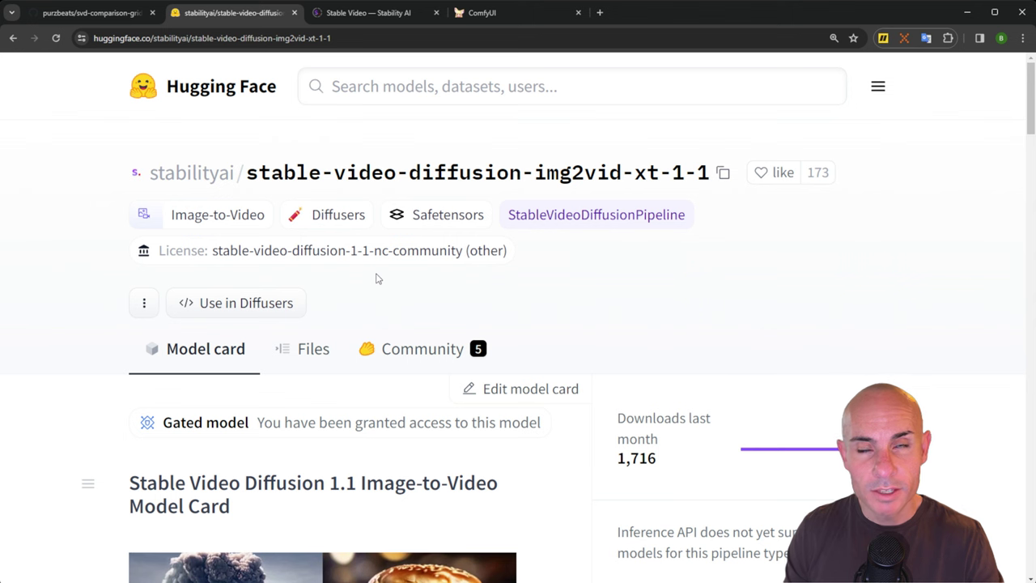
click(310, 354)
scroll(354, 439, down, 6)
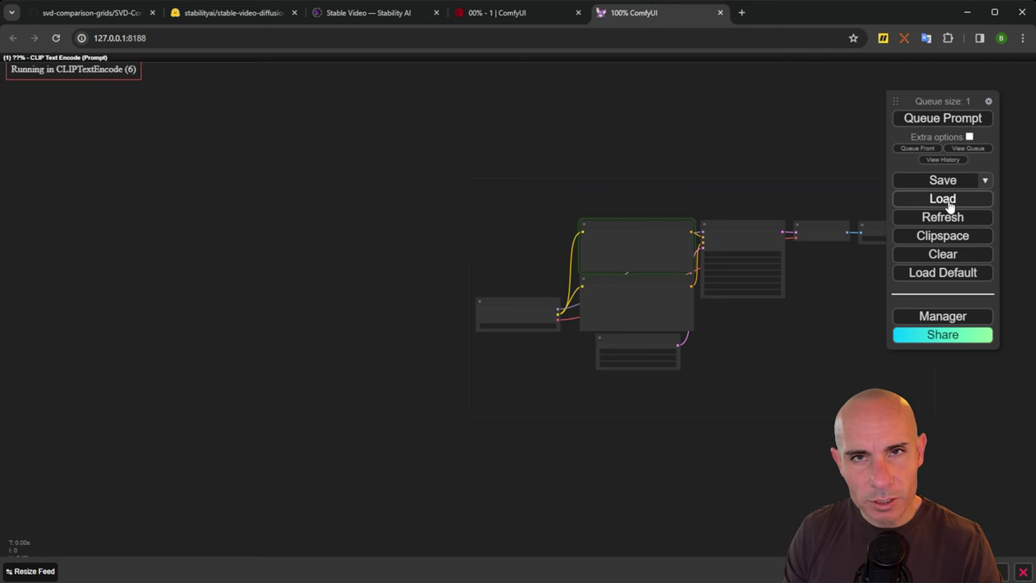
Load the SVD comparison workflow JSON and pan the canvas to see its groups.
click(950, 205)
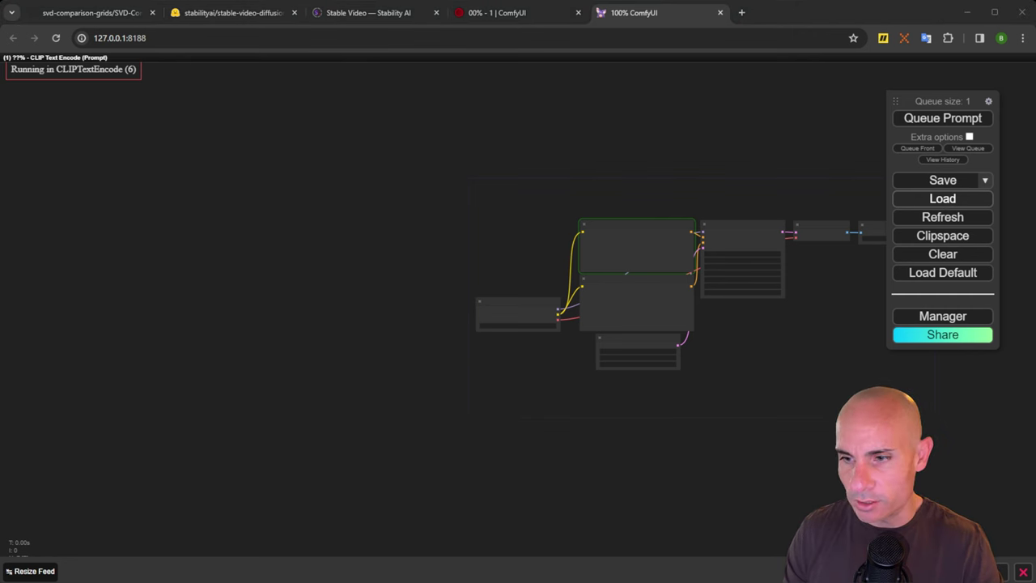
drag(637, 198, 216, 53)
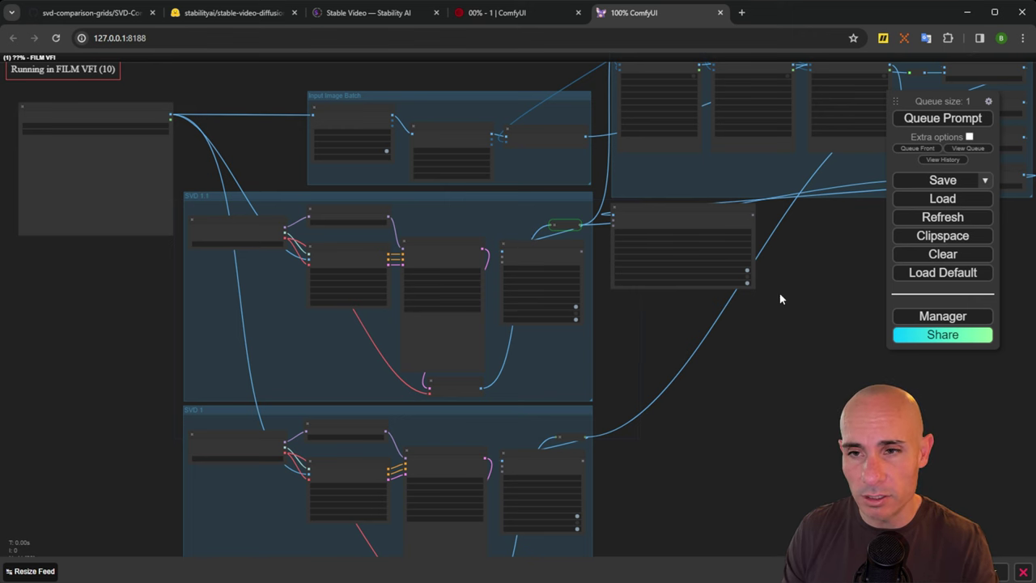
Check the Manager for missing custom nodes, find none, and close the Manager Menu.
click(948, 318)
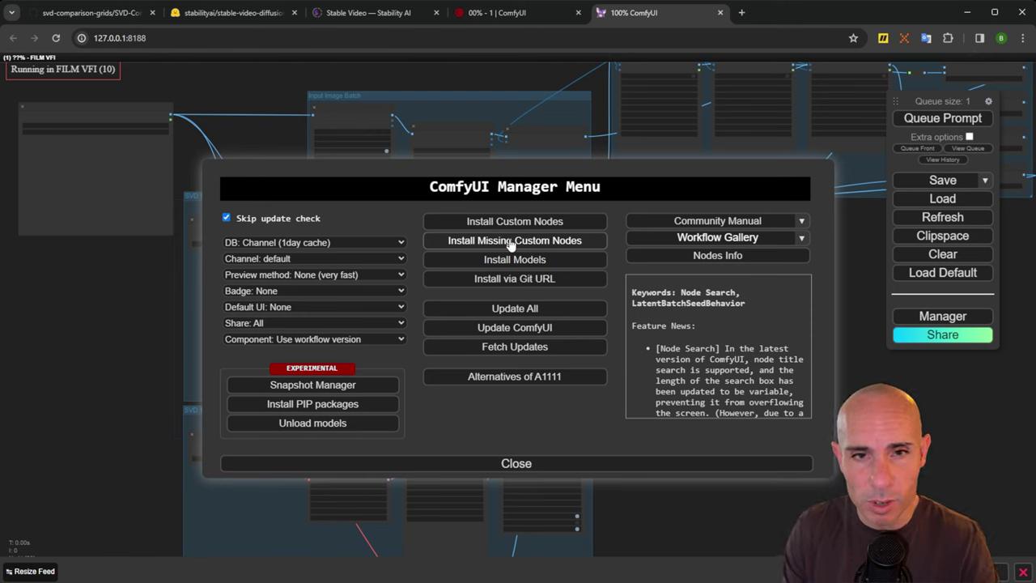
click(511, 242)
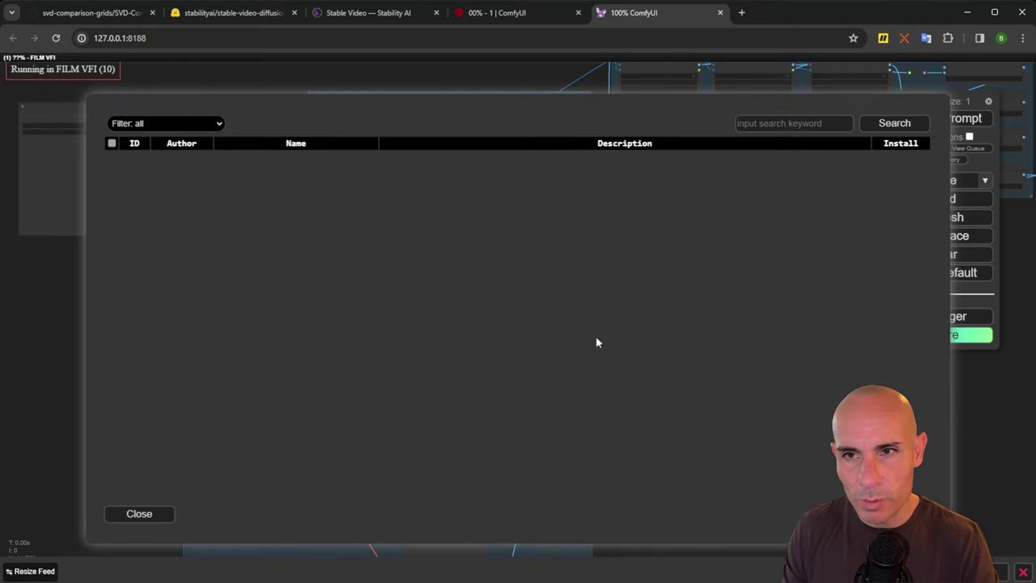
click(135, 514)
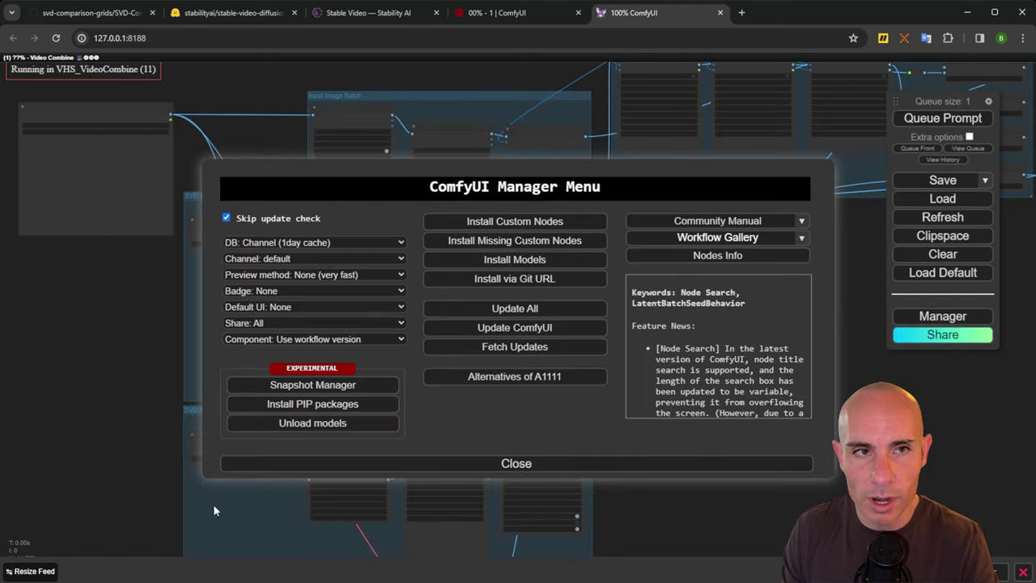
click(516, 462)
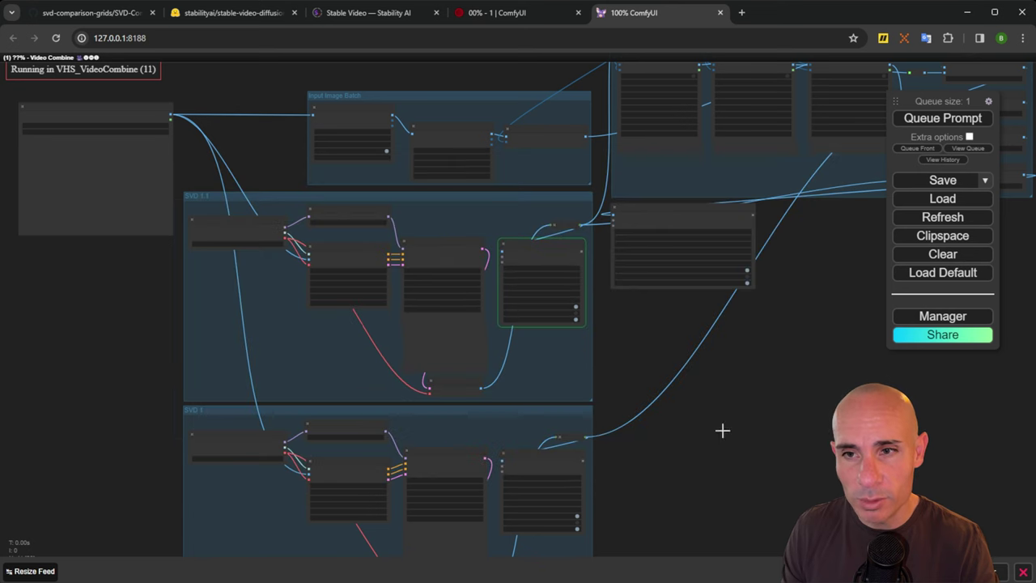
drag(738, 374, 775, 386)
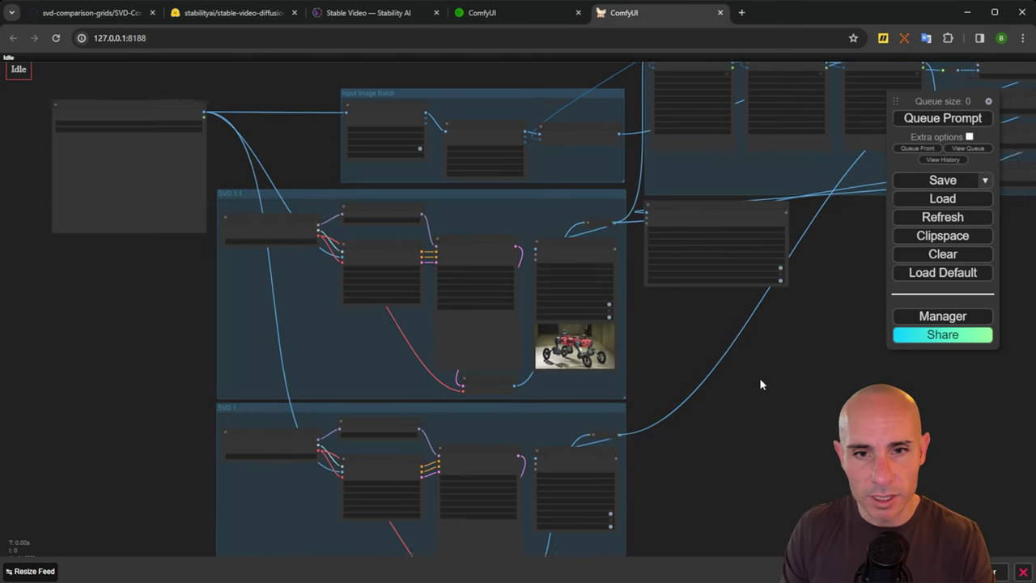
Close the duplicate ComfyUI tab and set the checkpoint loader's ckpt_name to svd_xt_1_1.safetensors.
key(ctrl+w)
scroll(470, 373, up, 10)
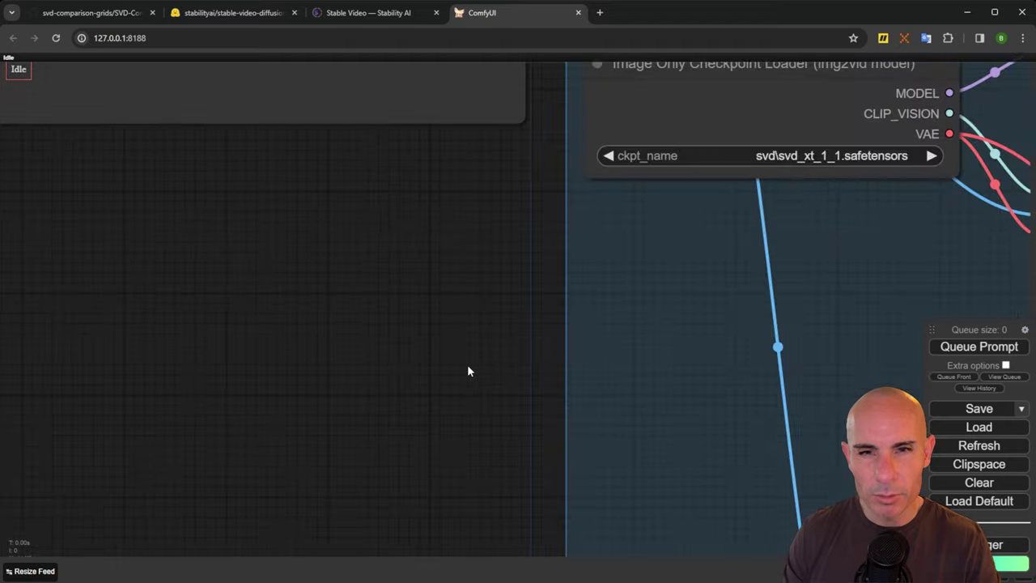
drag(445, 289, 216, 451)
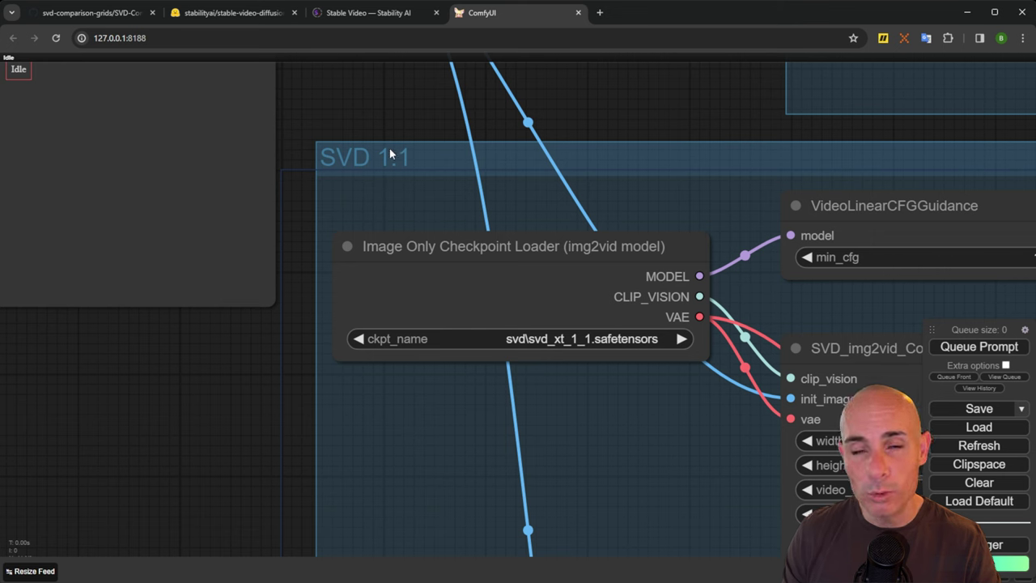
click(650, 338)
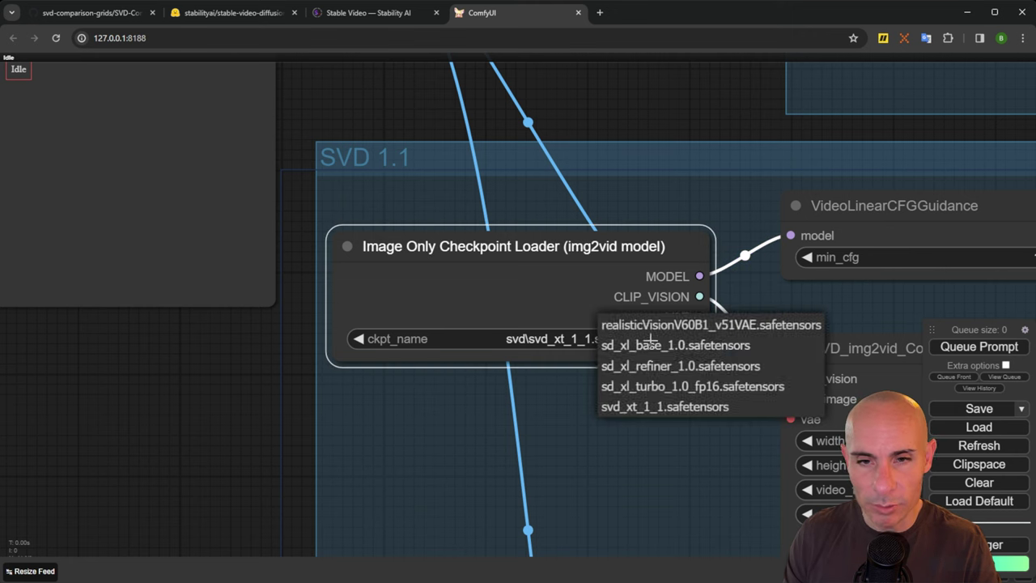
click(661, 407)
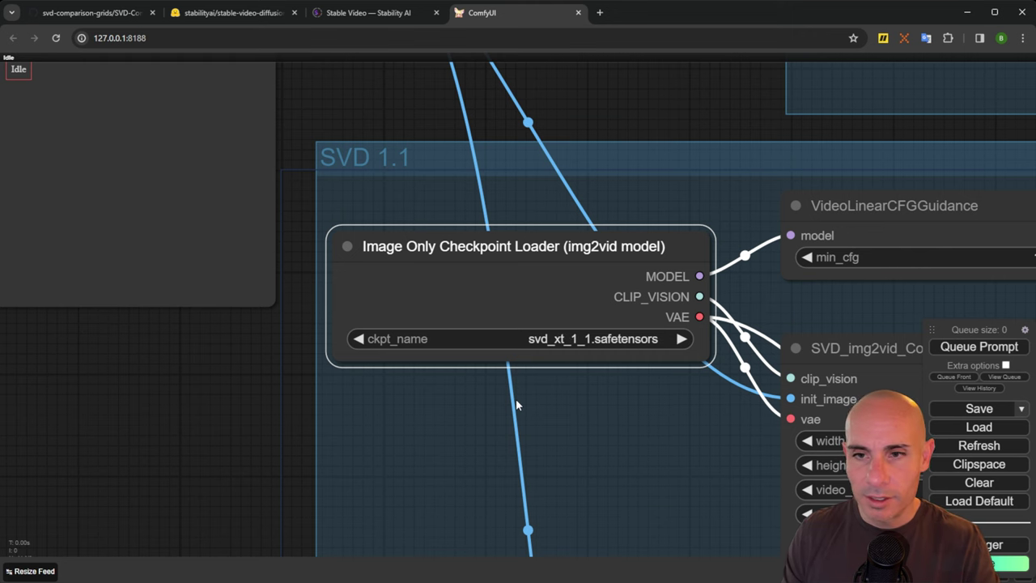
drag(582, 430, 240, 329)
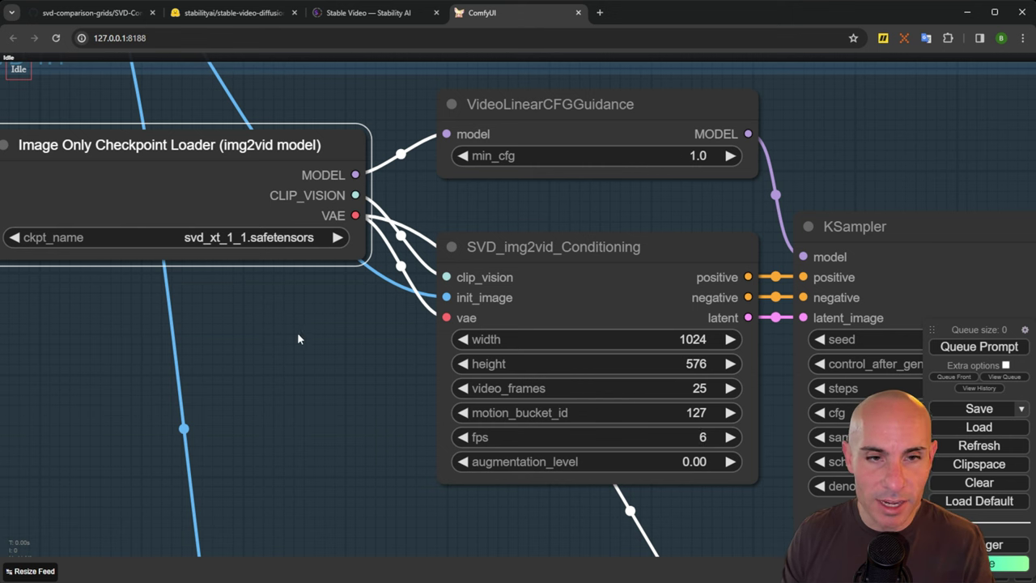
Load the red robot photo download (1) (2).webp into the Load Image node.
drag(249, 323, 210, 165)
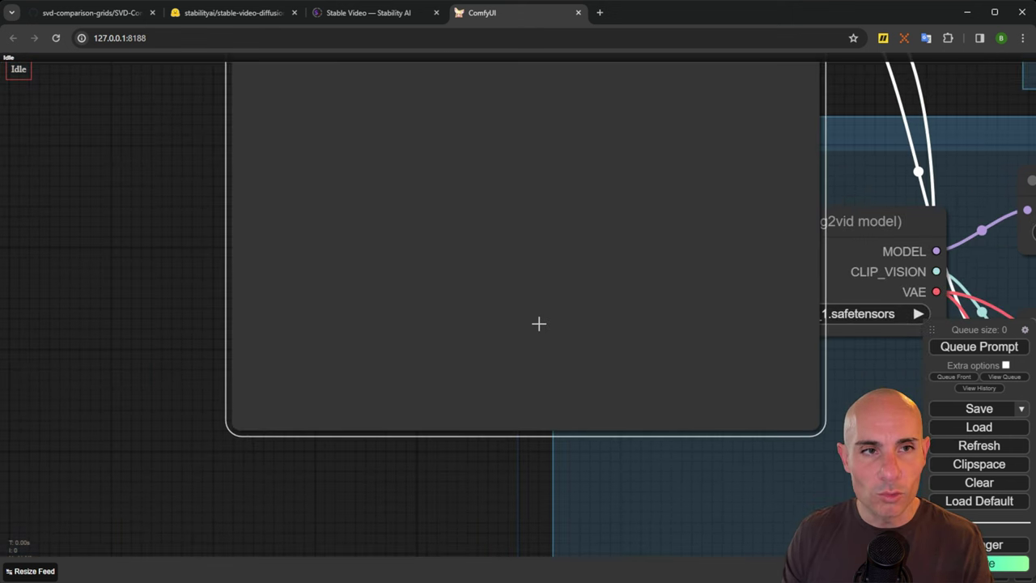
drag(529, 406, 396, 435)
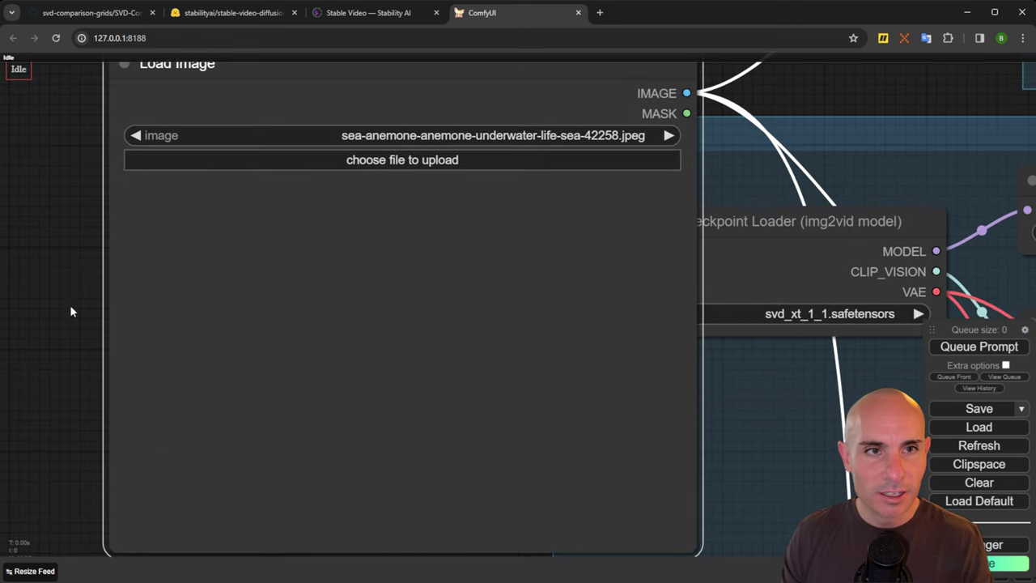
scroll(76, 301, down, 1)
scroll(75, 300, down, 1)
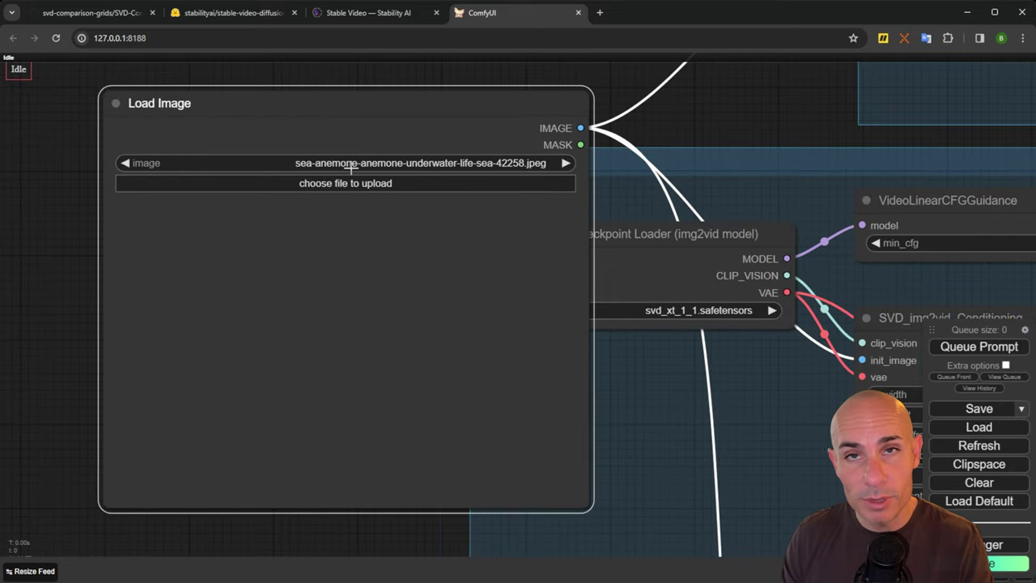
click(371, 183)
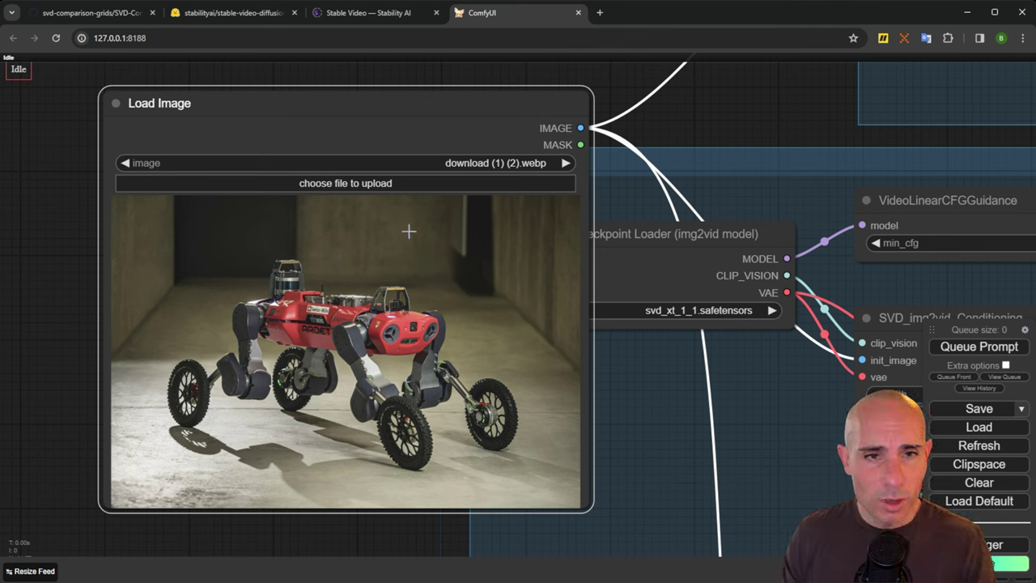
Queue the robot workflow and pan to the sampler and Video Combine output.
click(978, 348)
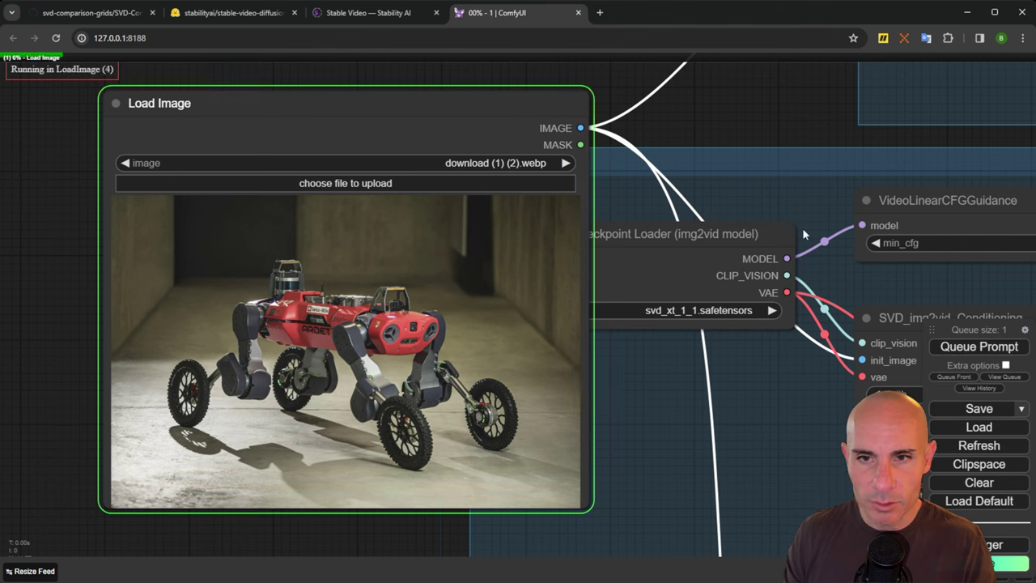
drag(791, 463, 163, 348)
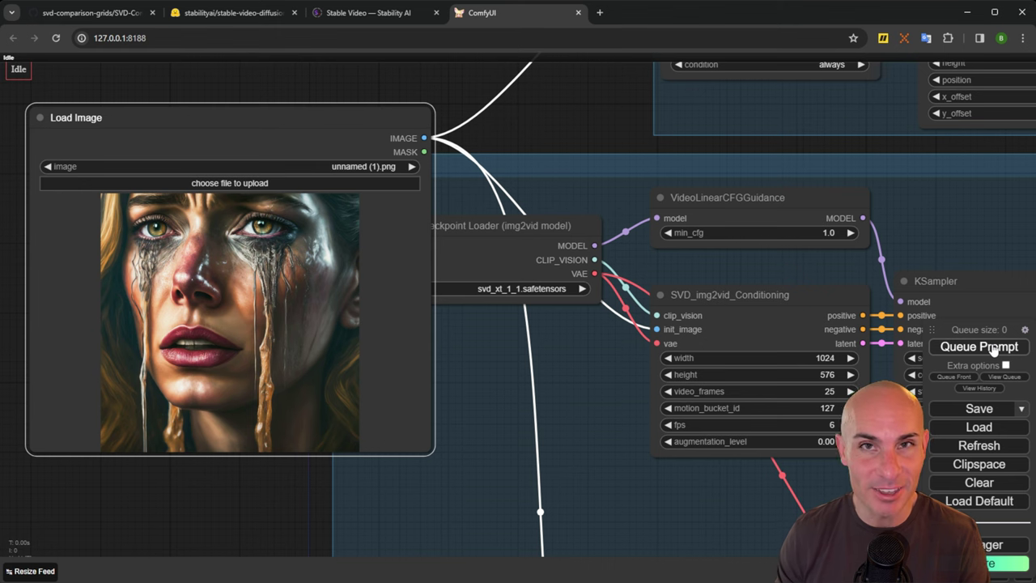
Queue the prompt to animate the crying-face image unnamed (1).png.
click(992, 348)
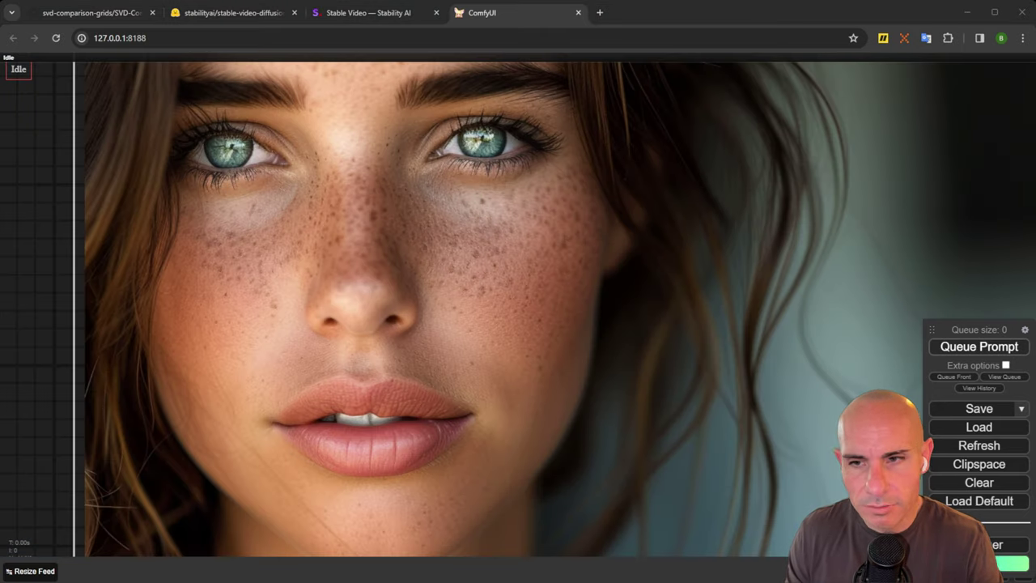
Scroll the canvas to review the generated freckled-face video.
scroll(837, 301, down, 3)
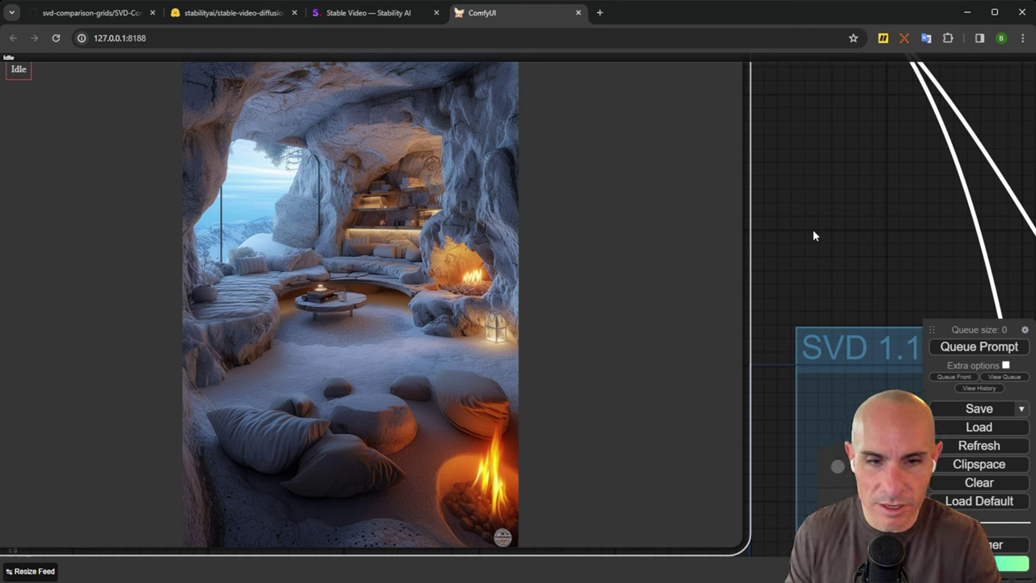
Queue the prompt to generate the video from the snowy cave fireplace image.
click(980, 346)
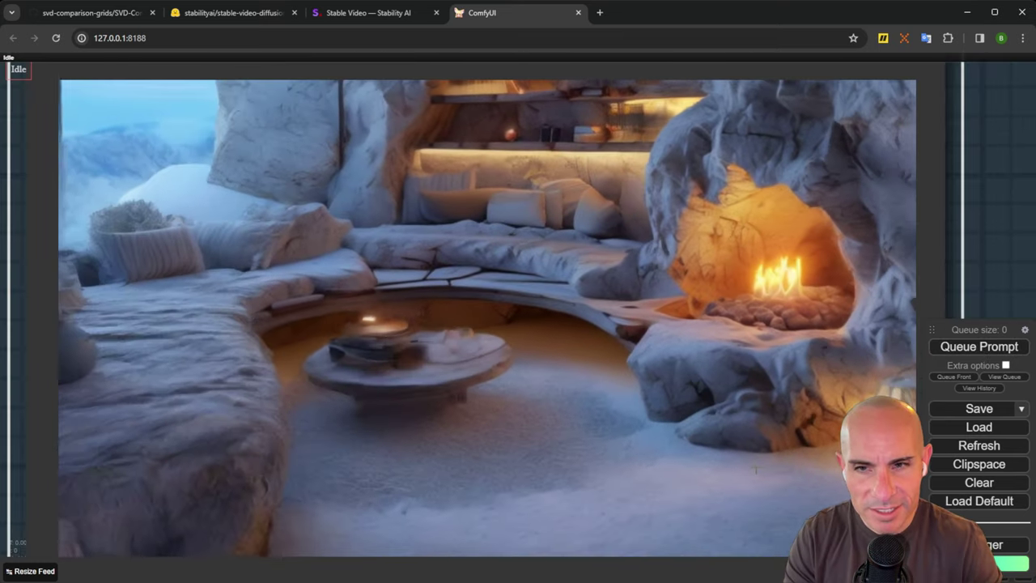